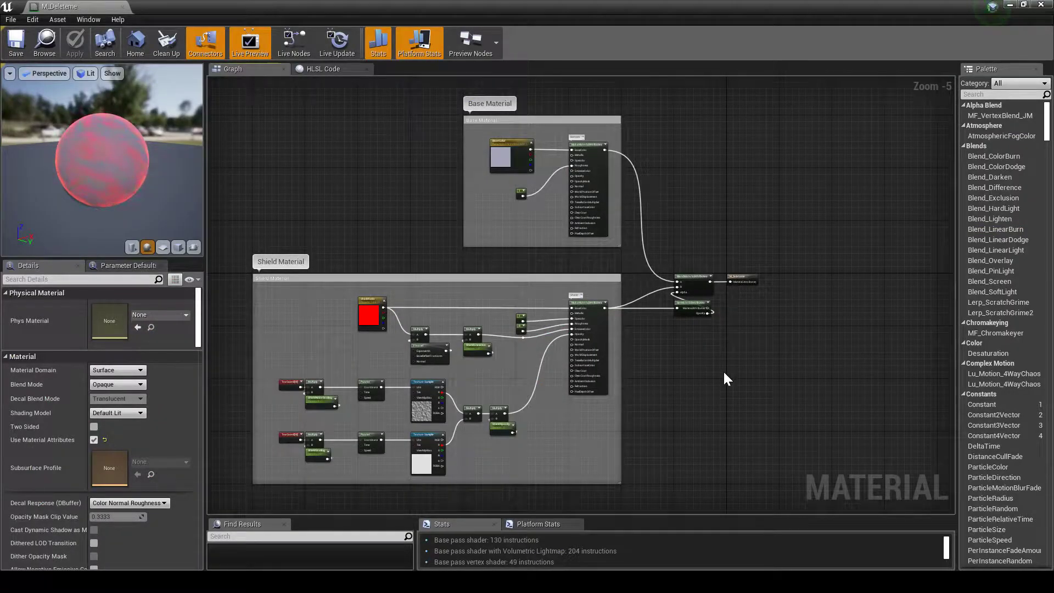
# Step: Zoom in close on the BlendMaterialAttributes and M_Deleteme output nodes and select the output node
pyautogui.moveTo(724, 373); pyautogui.dragTo(717, 347, button='right')
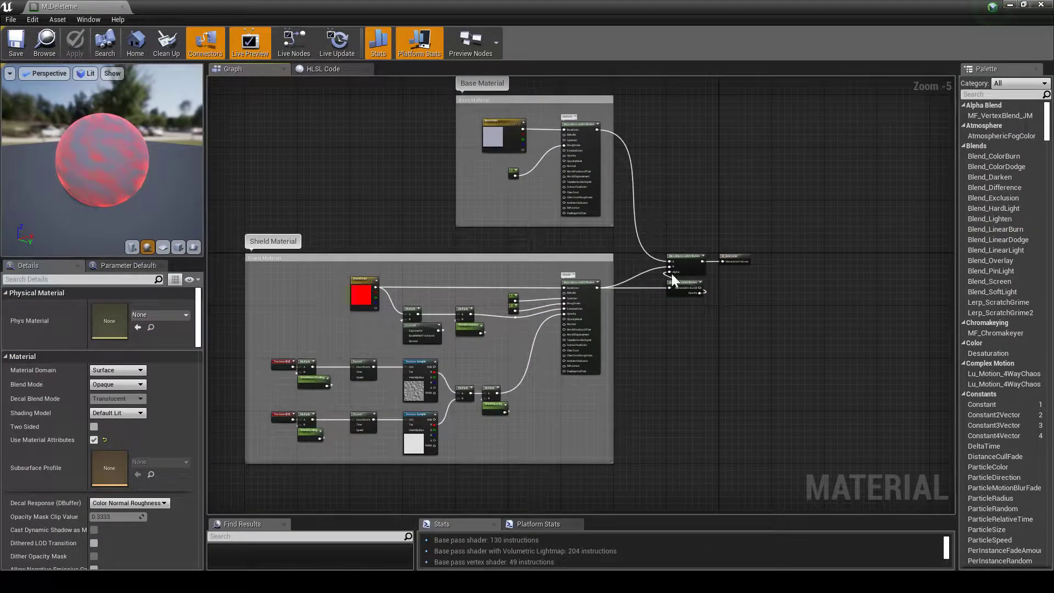
pyautogui.scroll(5, 745, 266)
pyautogui.moveTo(774, 296); pyautogui.dragTo(607, 329, button='right')
pyautogui.moveTo(624, 338); pyautogui.dragTo(489, 232)
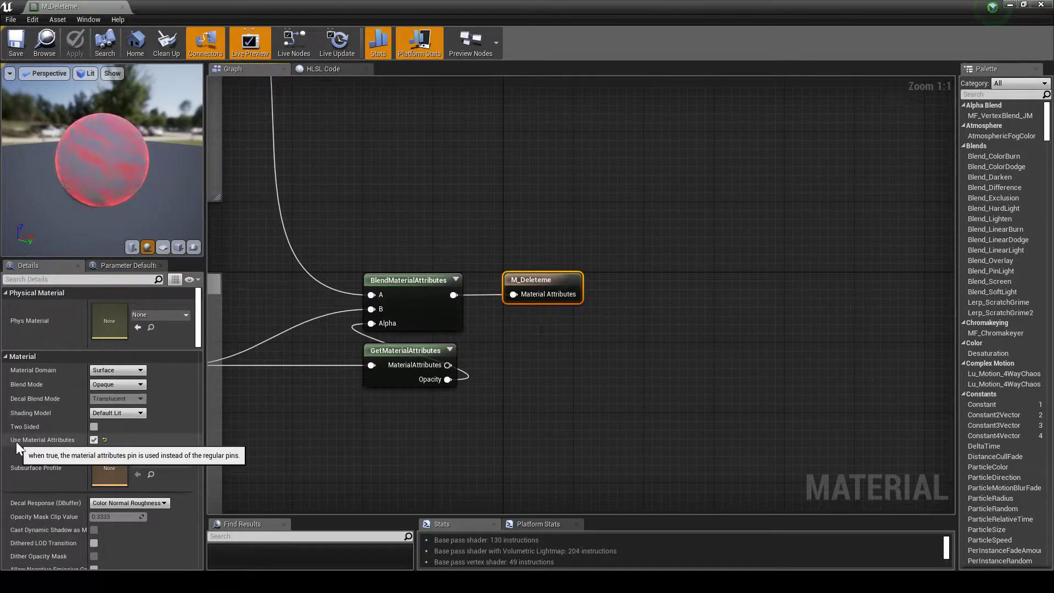
pyautogui.click(633, 352)
pyautogui.moveTo(511, 344); pyautogui.dragTo(651, 356, button='right')
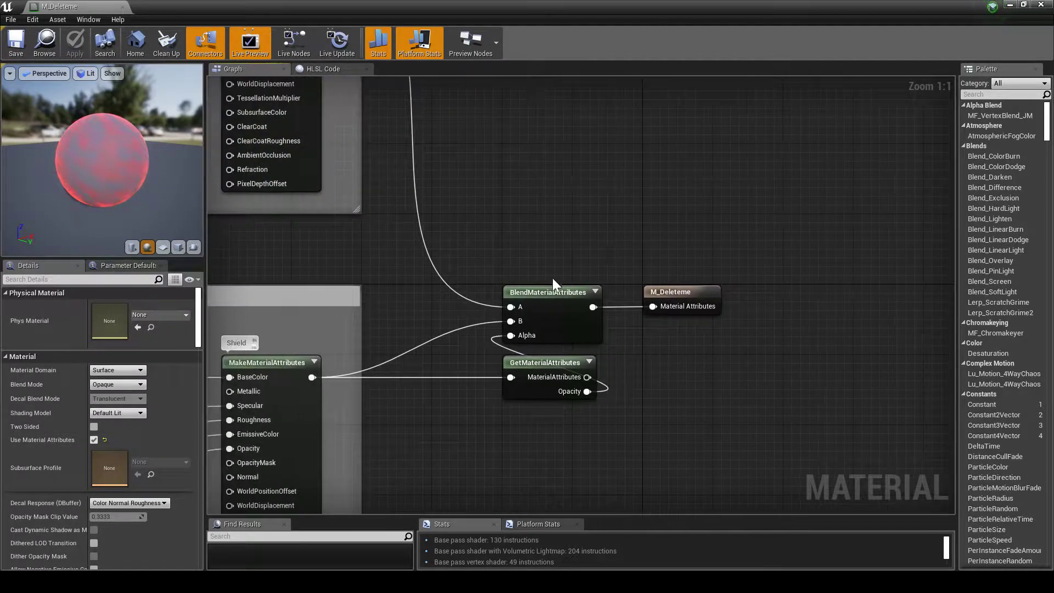
pyautogui.click(564, 308)
pyautogui.moveTo(424, 242); pyautogui.dragTo(496, 267, button='right')
pyautogui.click(435, 324)
pyautogui.moveTo(459, 235); pyautogui.dragTo(585, 463, button='right')
pyautogui.click(579, 229)
pyautogui.moveTo(606, 241); pyautogui.dragTo(661, 284, button='right')
pyautogui.moveTo(467, 360); pyautogui.dragTo(363, 215)
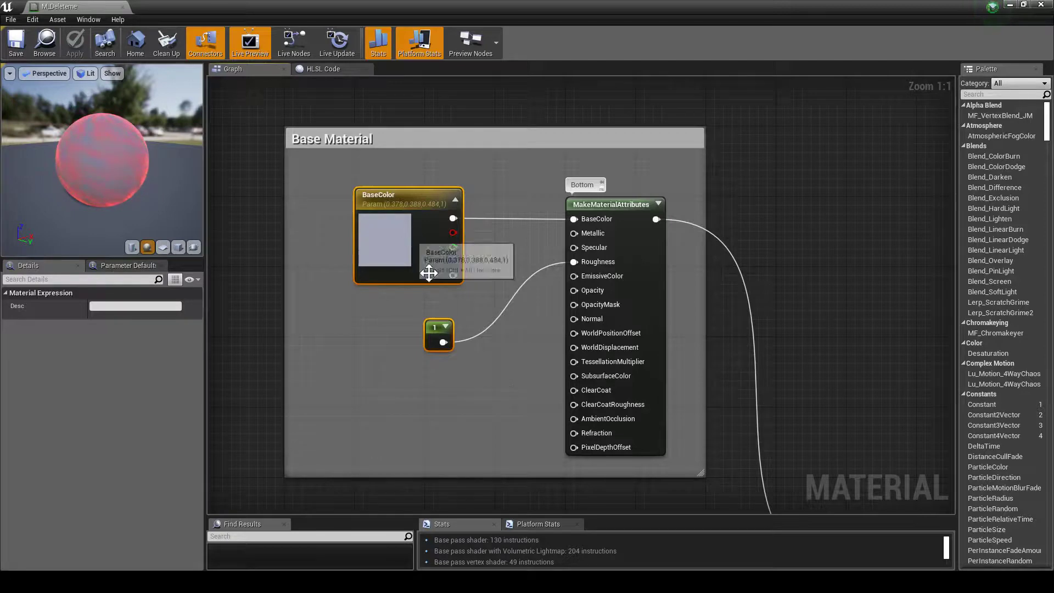
pyautogui.moveTo(693, 455); pyautogui.dragTo(586, 286, button='right')
pyautogui.click(754, 292)
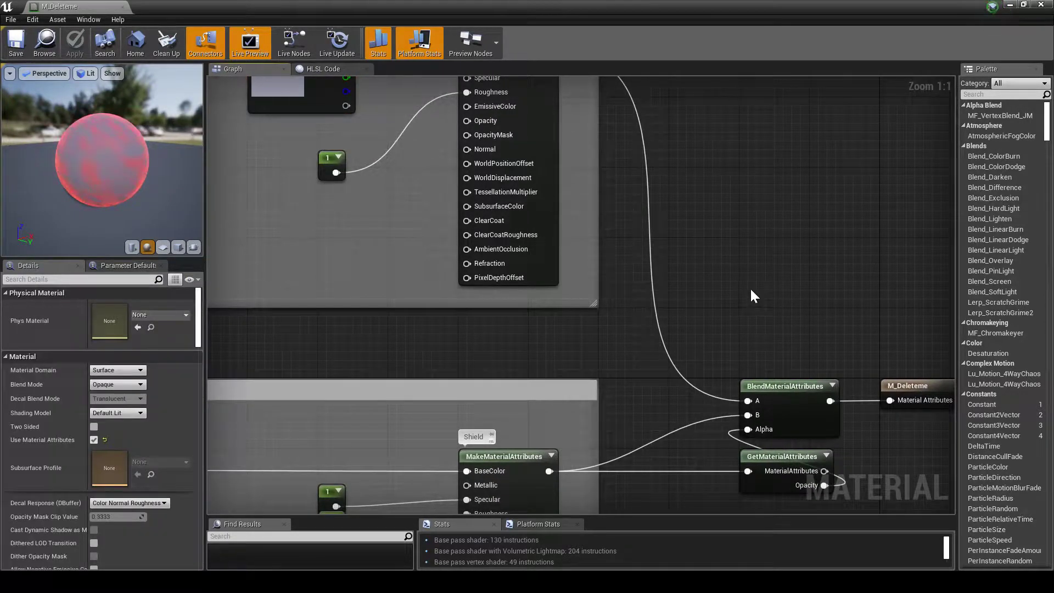
pyautogui.moveTo(750, 287); pyautogui.dragTo(777, 400, button='right')
pyautogui.click(546, 179)
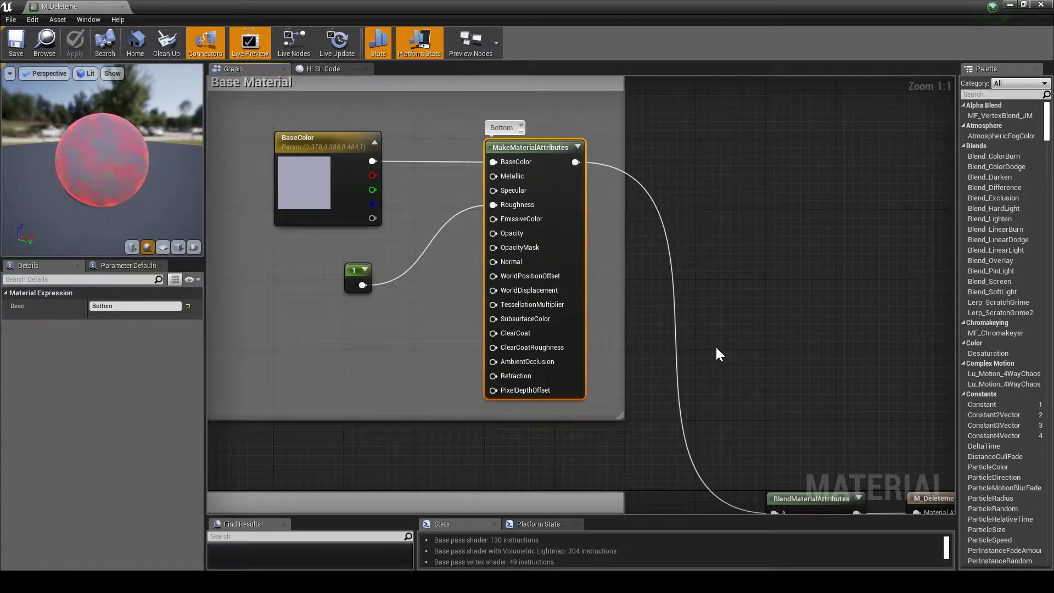
pyautogui.moveTo(718, 299); pyautogui.dragTo(610, 79, button='right')
pyautogui.click(720, 299)
pyautogui.moveTo(721, 299); pyautogui.dragTo(702, 266, button='right')
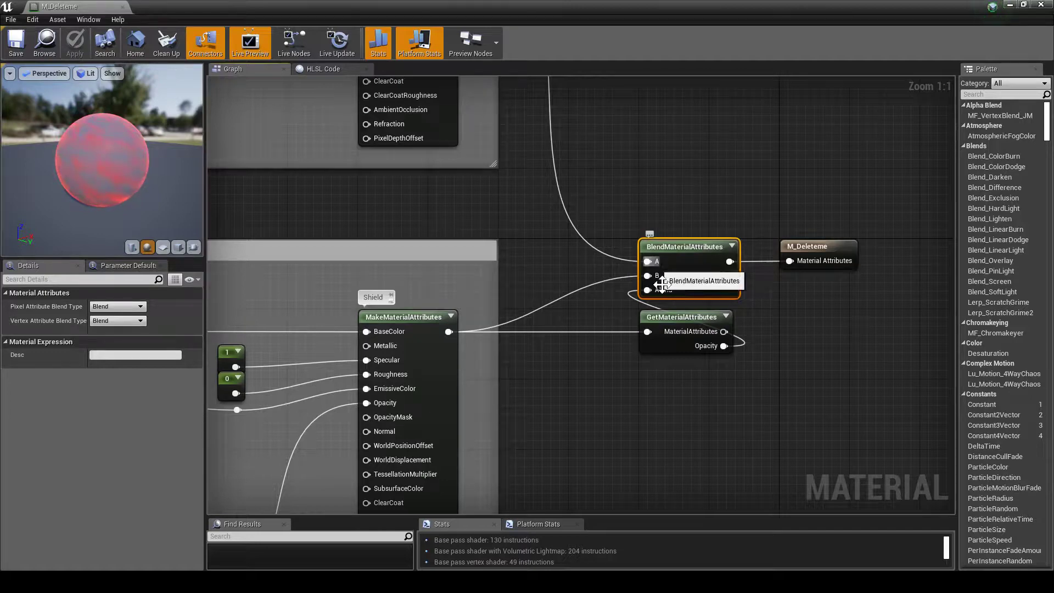
pyautogui.click(673, 357)
pyautogui.click(671, 349)
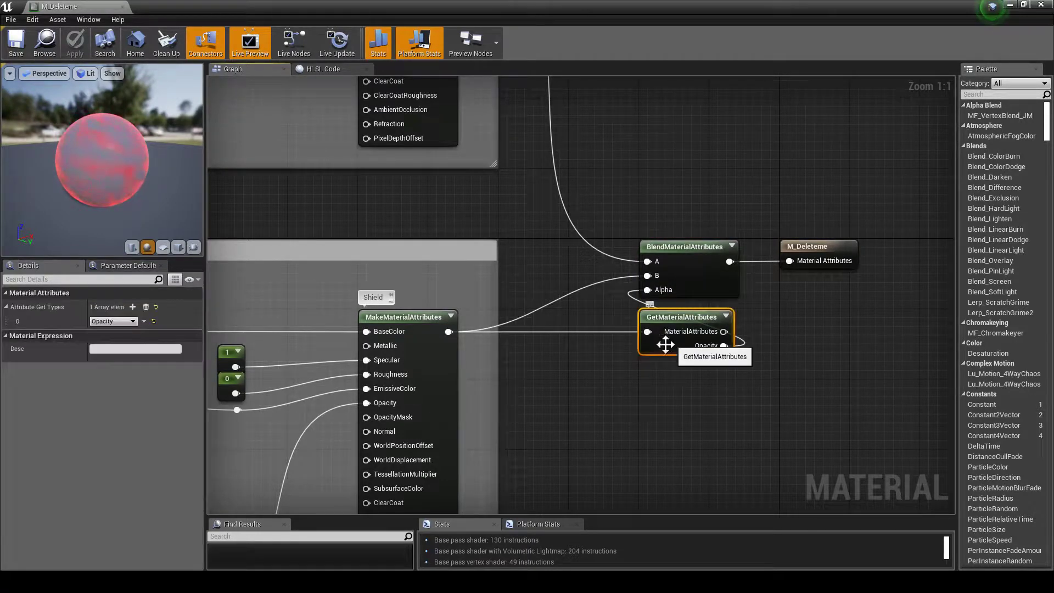
pyautogui.click(409, 322)
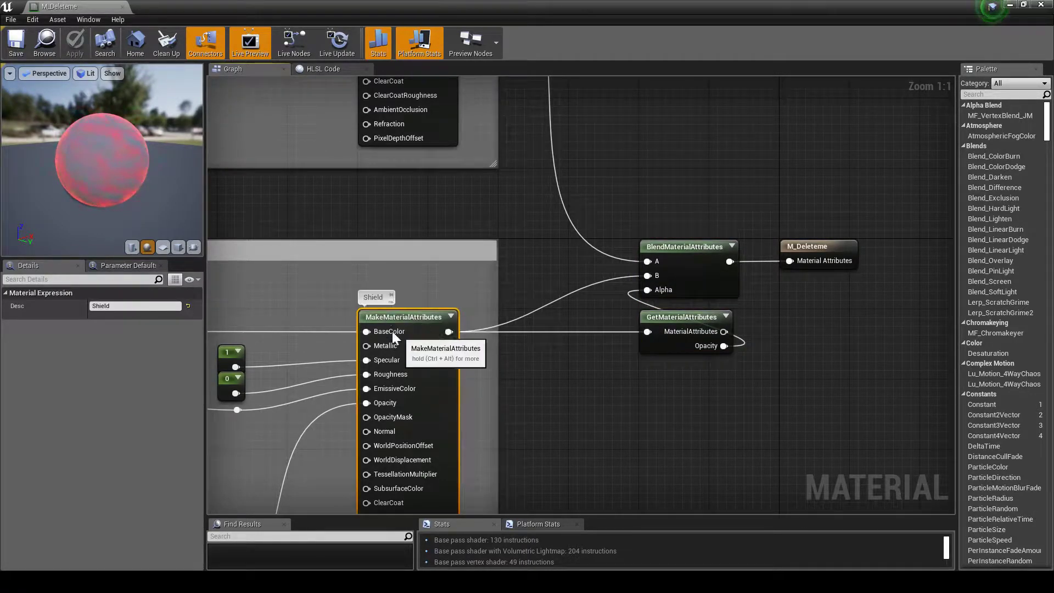
pyautogui.click(621, 385)
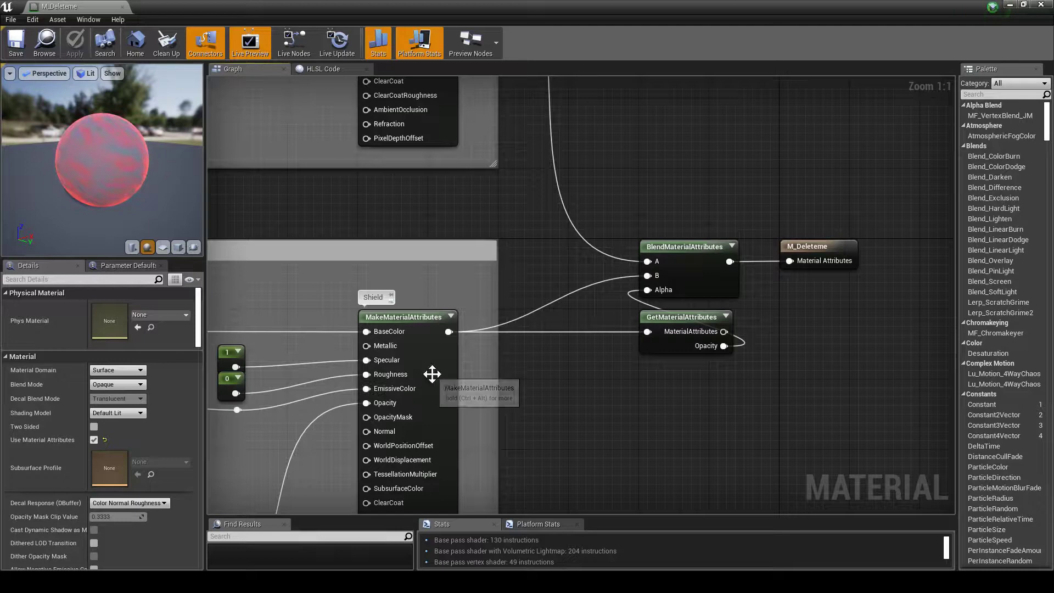
# Step: Frame the Shield Material group and inspect ShieldColor, Fresnel, emissive Multiply, ShieldEmissive and constant 1
pyautogui.moveTo(430, 404); pyautogui.dragTo(686, 324, button='right')
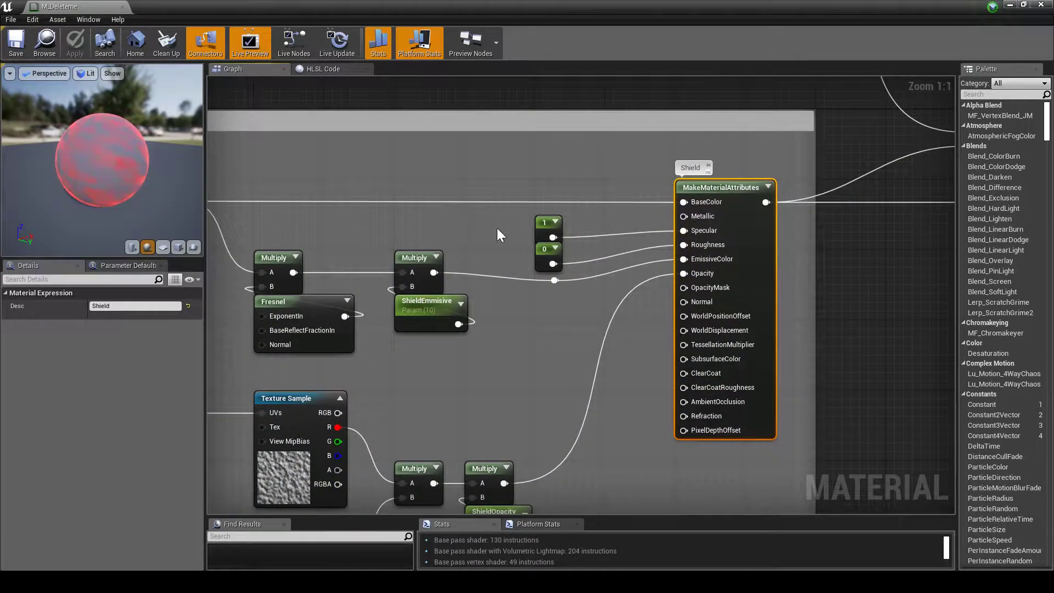
pyautogui.scroll(-5, 568, 363)
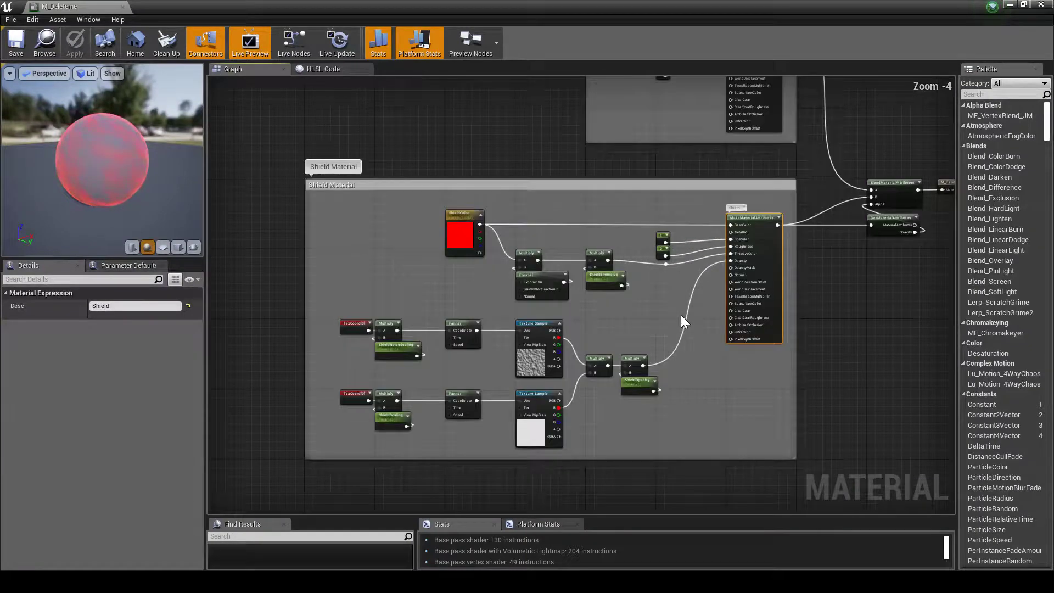
pyautogui.moveTo(679, 306); pyautogui.dragTo(692, 319, button='right')
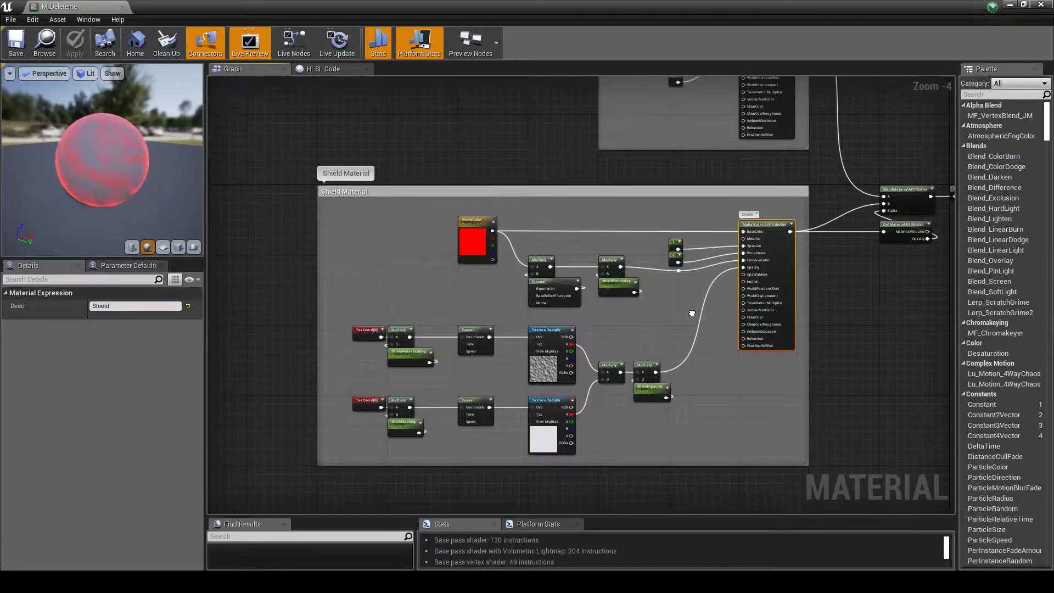
pyautogui.click(460, 247)
pyautogui.scroll(2, 615, 236)
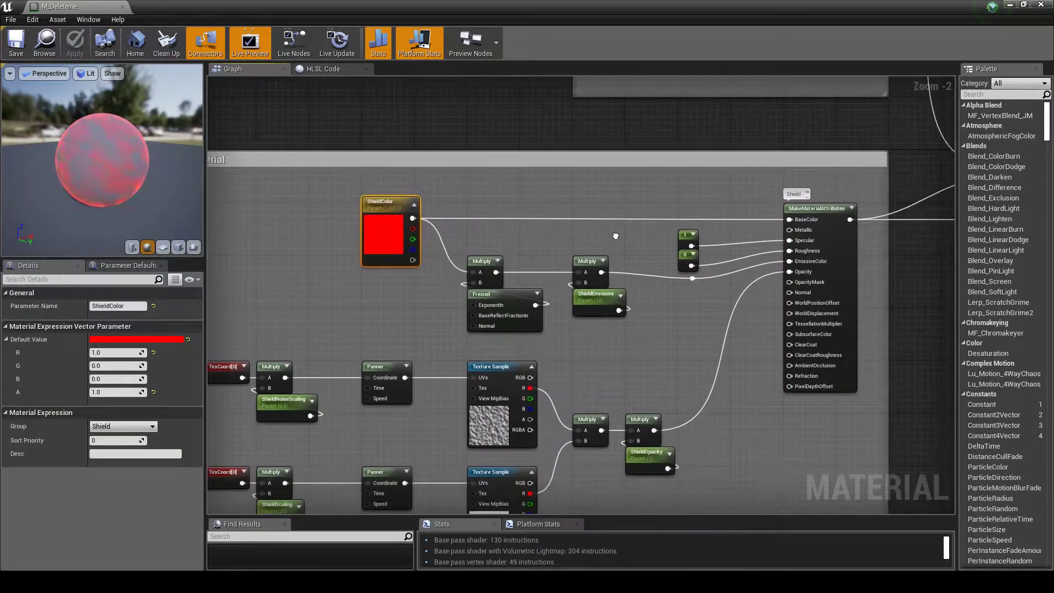
pyautogui.click(489, 314)
pyautogui.moveTo(591, 237); pyautogui.dragTo(596, 306)
pyautogui.click(684, 289)
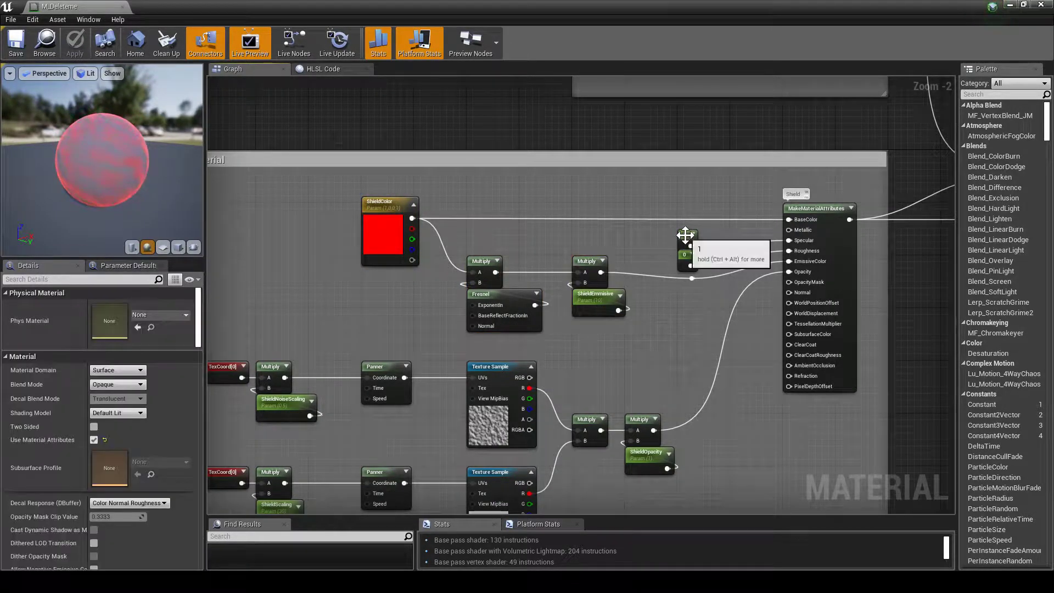
pyautogui.click(685, 235)
pyautogui.click(700, 310)
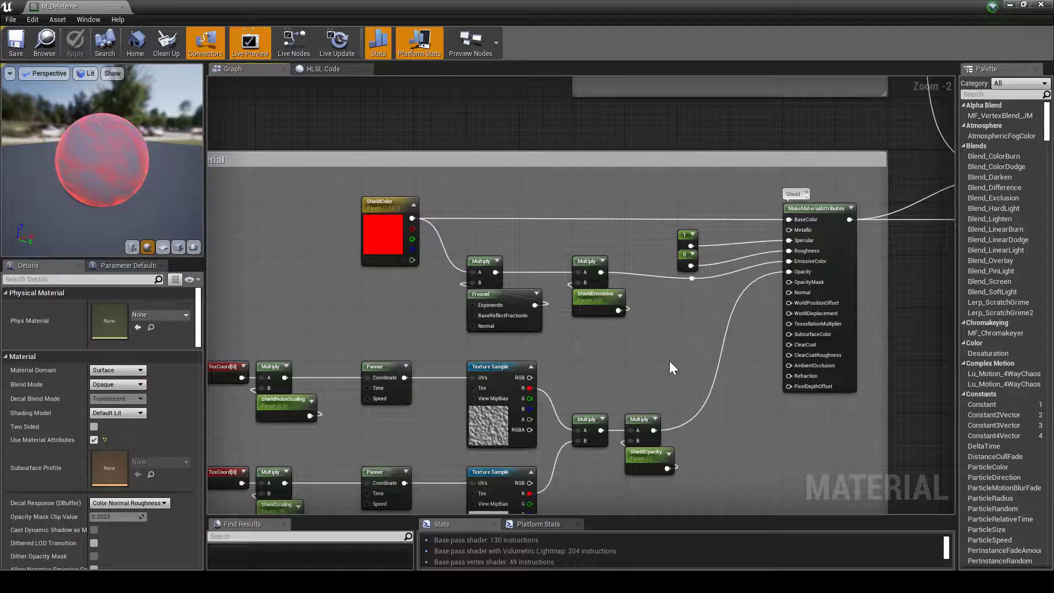
# Step: Inspect the texture branches: TexCoords, Multiplies, Panners, Texture Samples, combining Multiply and ShieldOpacity
pyautogui.moveTo(669, 360); pyautogui.dragTo(700, 263, button='right')
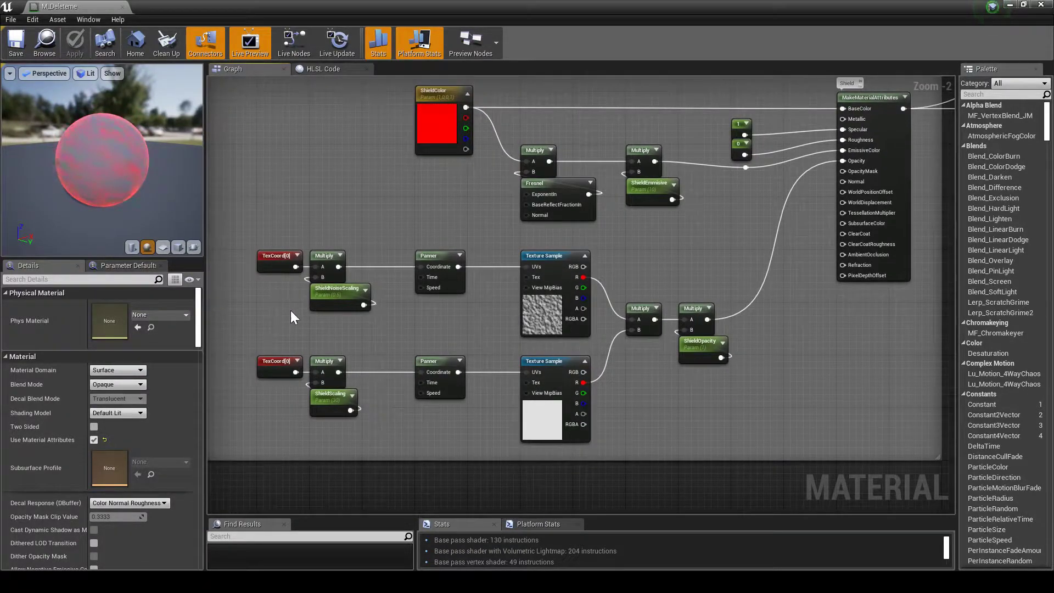
pyautogui.moveTo(268, 233); pyautogui.dragTo(278, 430)
pyautogui.moveTo(329, 222); pyautogui.dragTo(328, 439)
pyautogui.moveTo(451, 215); pyautogui.dragTo(448, 416)
pyautogui.moveTo(562, 242); pyautogui.dragTo(552, 451)
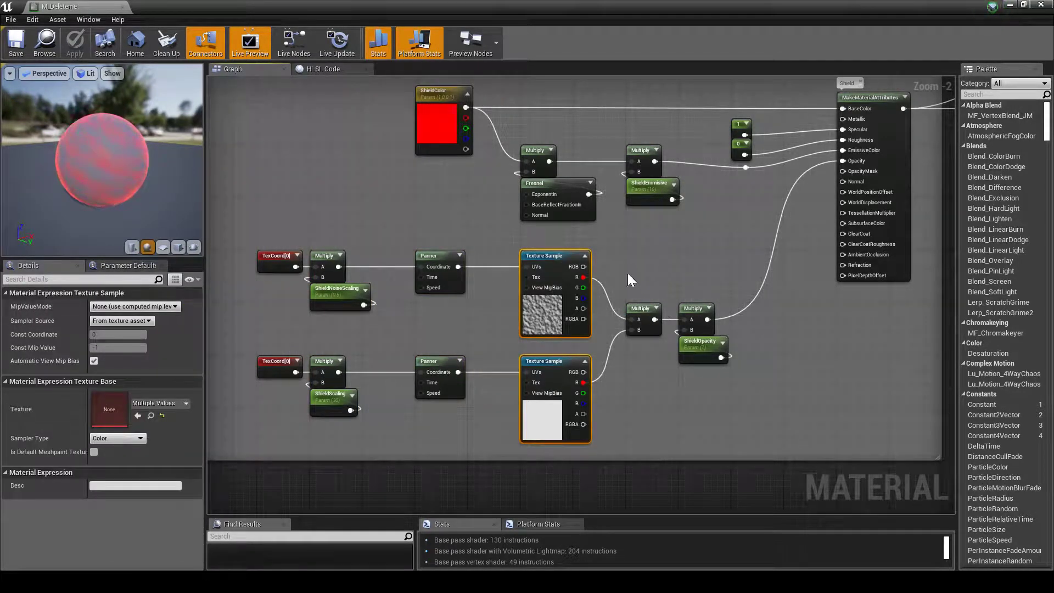
pyautogui.moveTo(627, 272); pyautogui.dragTo(642, 375)
pyautogui.click(641, 376)
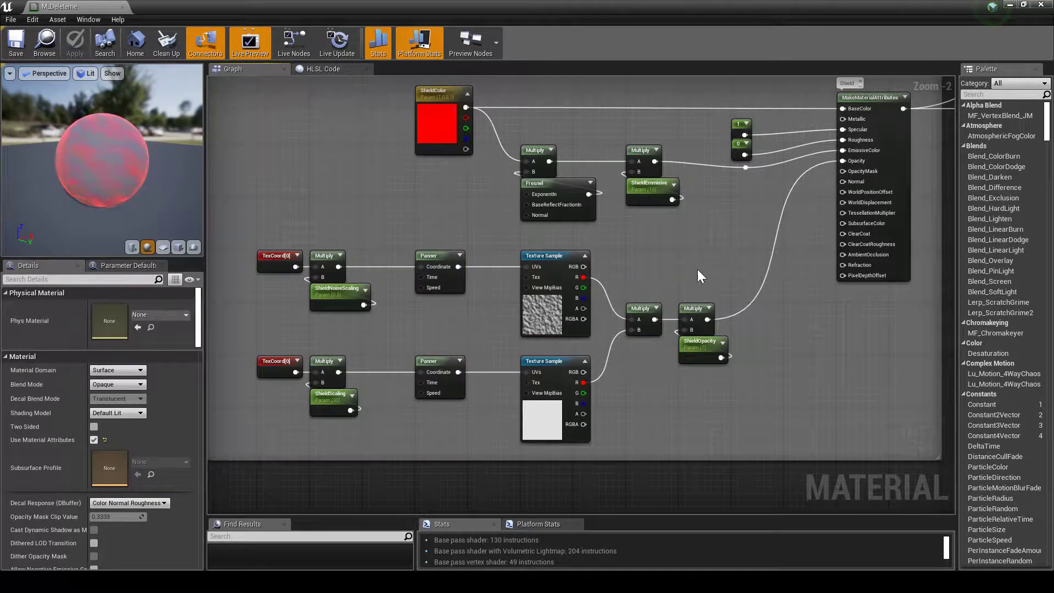
pyautogui.moveTo(698, 269); pyautogui.dragTo(700, 376)
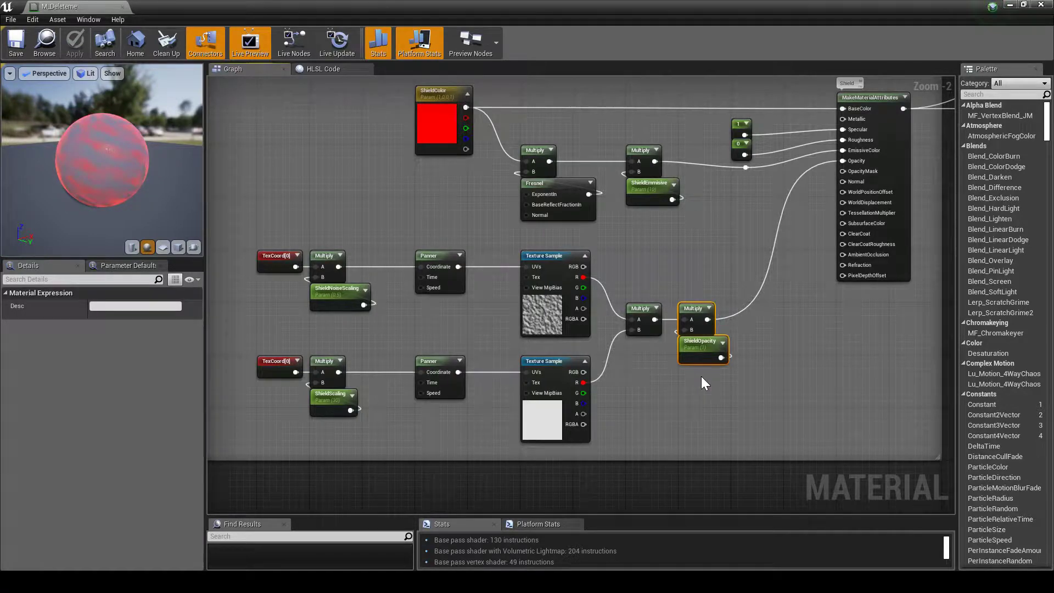
# Step: Trace the texture branch to the blend and output nodes, then reselect the emissive nodes and ShieldColor
pyautogui.moveTo(743, 426); pyautogui.dragTo(253, 246)
pyautogui.moveTo(748, 246); pyautogui.dragTo(456, 372, button='right')
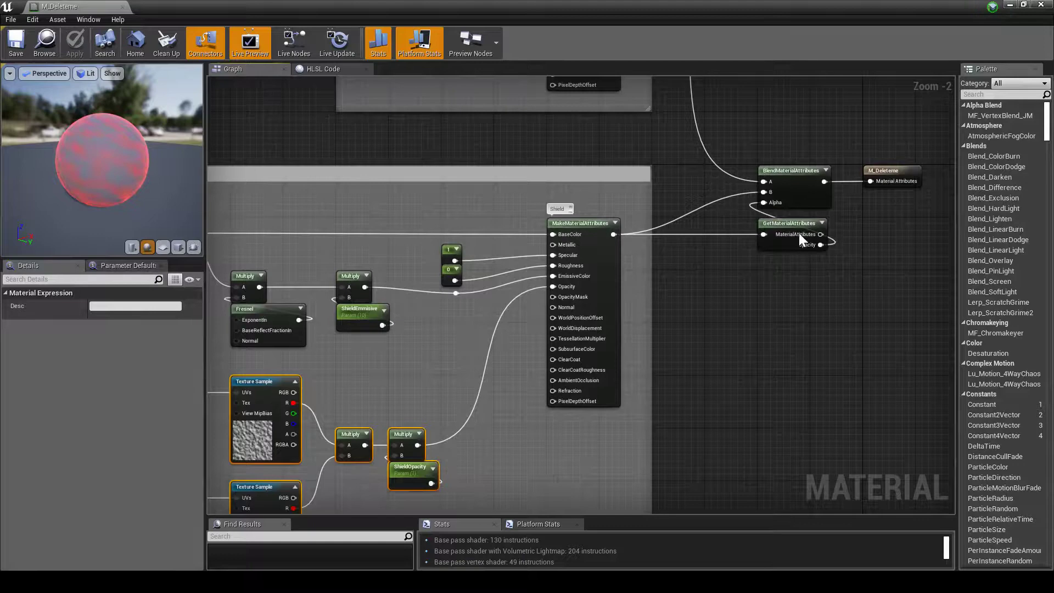
pyautogui.moveTo(490, 431); pyautogui.dragTo(849, 277, button='right')
pyautogui.moveTo(665, 353); pyautogui.dragTo(335, 222)
pyautogui.moveTo(860, 185); pyautogui.dragTo(828, 260, button='right')
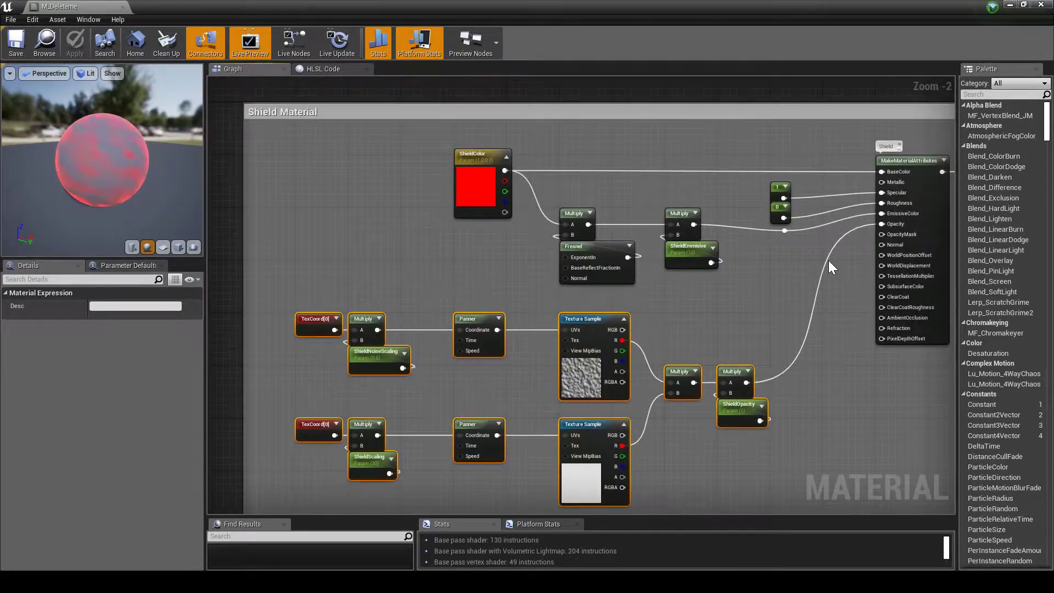
pyautogui.moveTo(811, 258); pyautogui.dragTo(679, 206)
pyautogui.click(486, 155)
pyautogui.click(486, 245)
pyautogui.moveTo(905, 339); pyautogui.dragTo(904, 290, button='right')
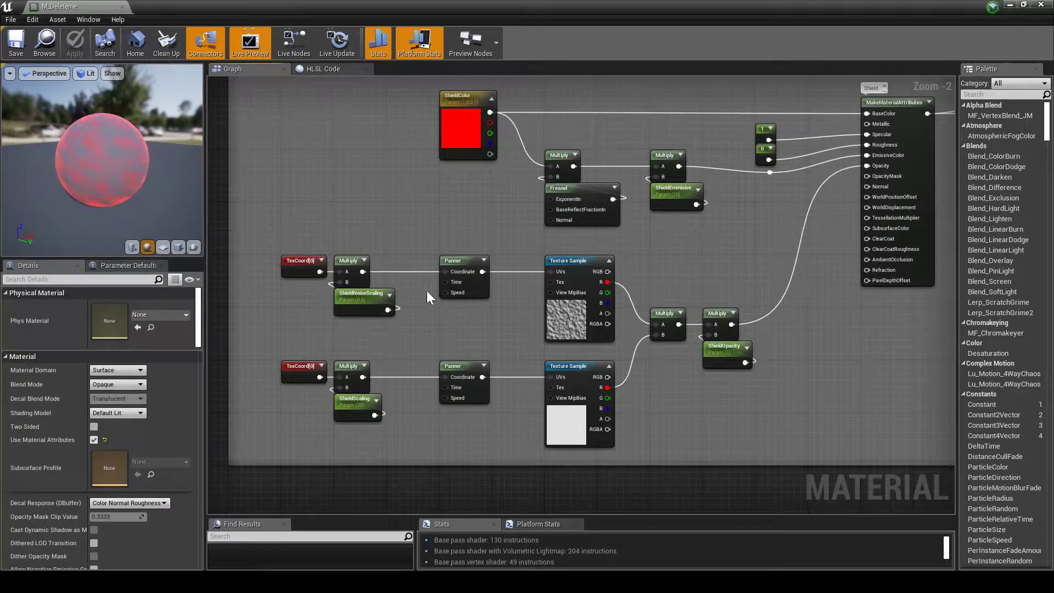
pyautogui.click(579, 317)
pyautogui.click(584, 421)
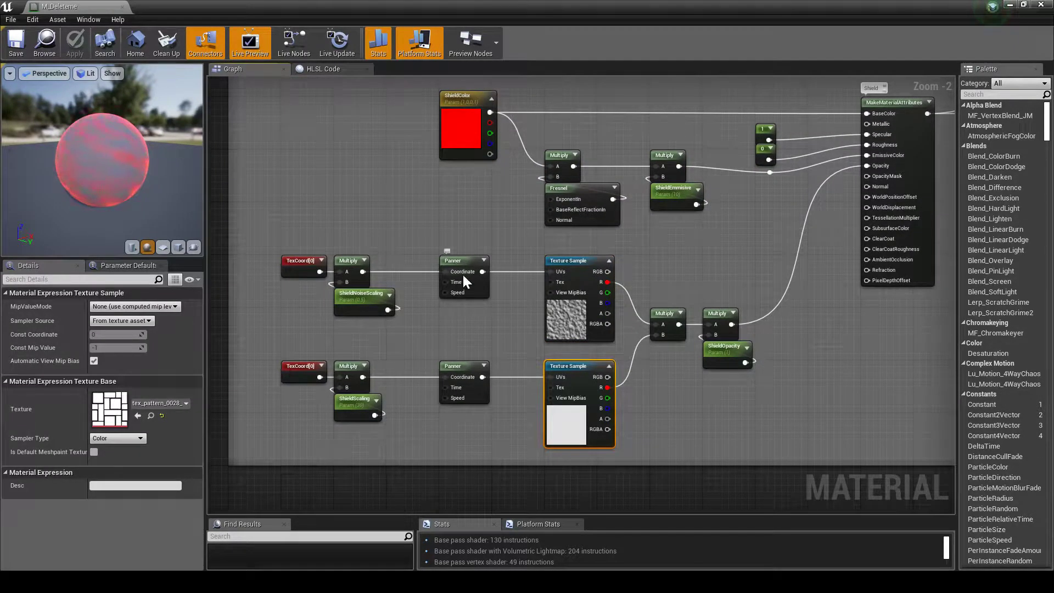
pyautogui.click(463, 274)
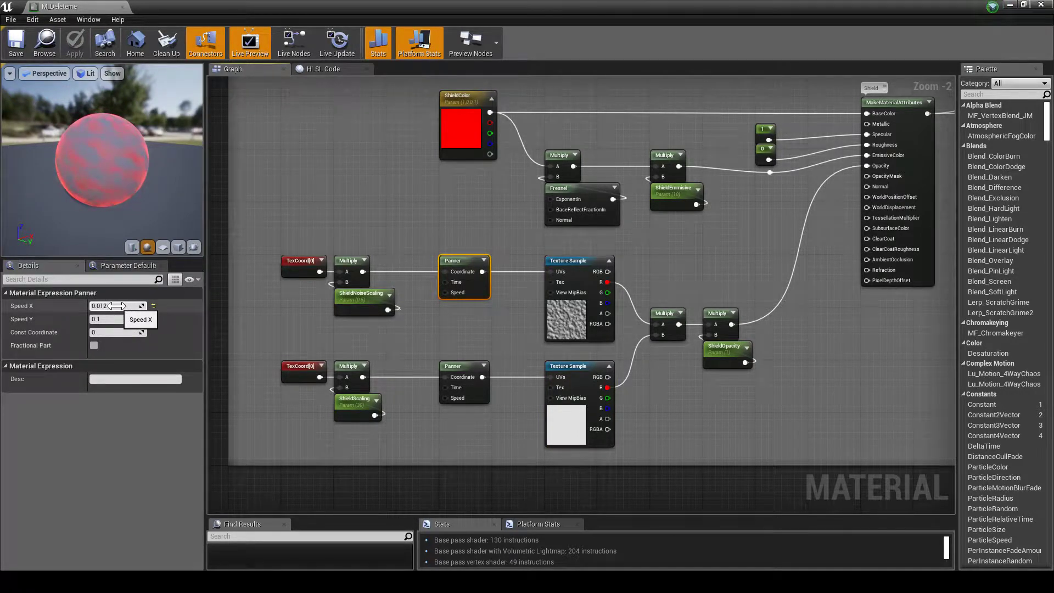
pyautogui.click(456, 372)
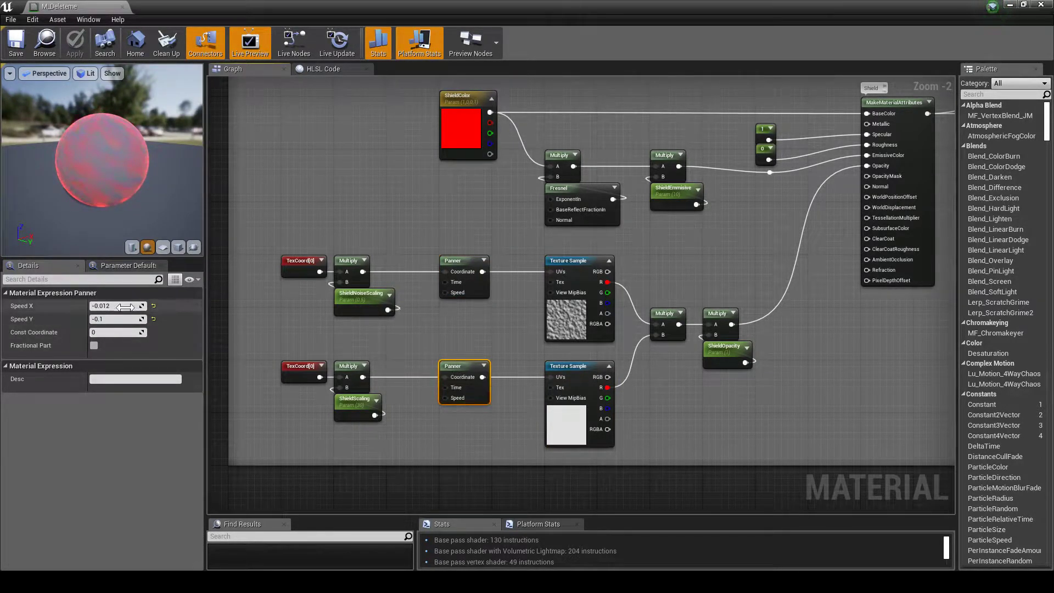
pyautogui.click(516, 431)
pyautogui.scroll(2, 588, 424)
pyautogui.click(560, 423)
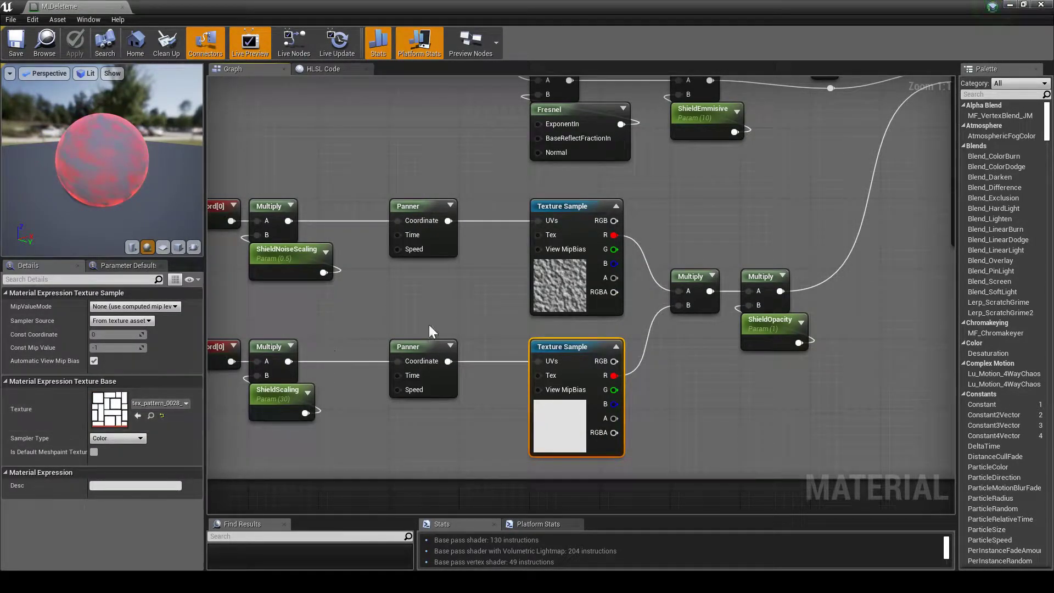
pyautogui.moveTo(414, 403); pyautogui.dragTo(572, 398, button='right')
pyautogui.click(442, 400)
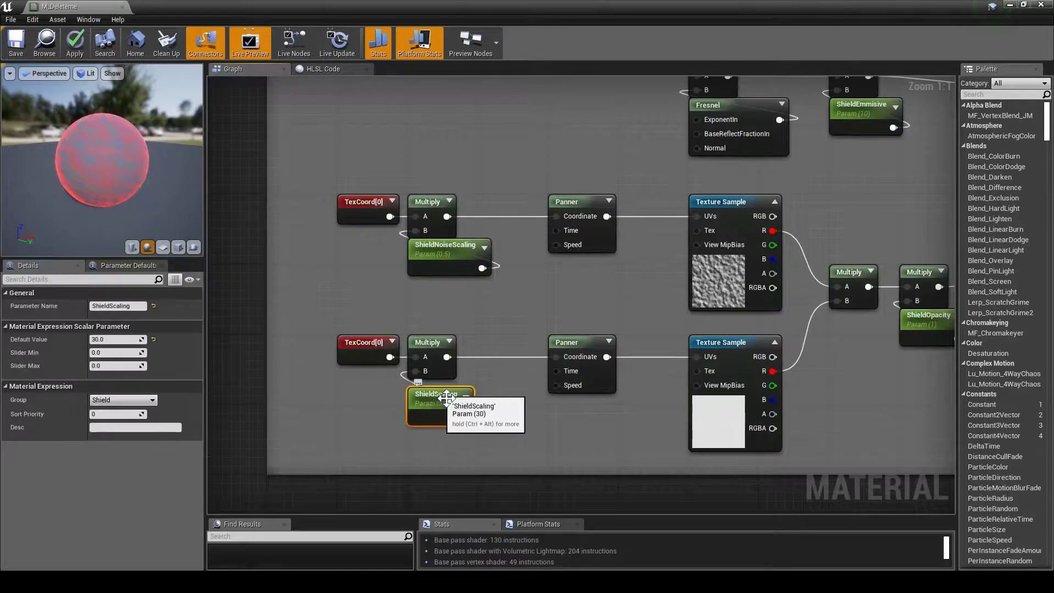
pyautogui.press('Home')
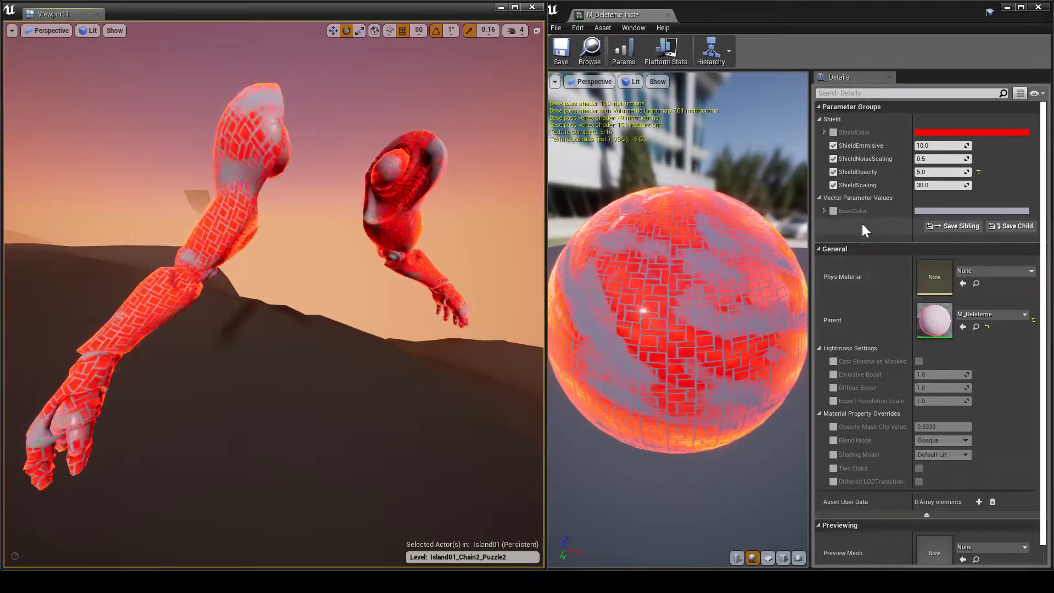
# Step: Set ShieldOpacity to 0 in the Details panel to hide the red shield
pyautogui.click(930, 173)
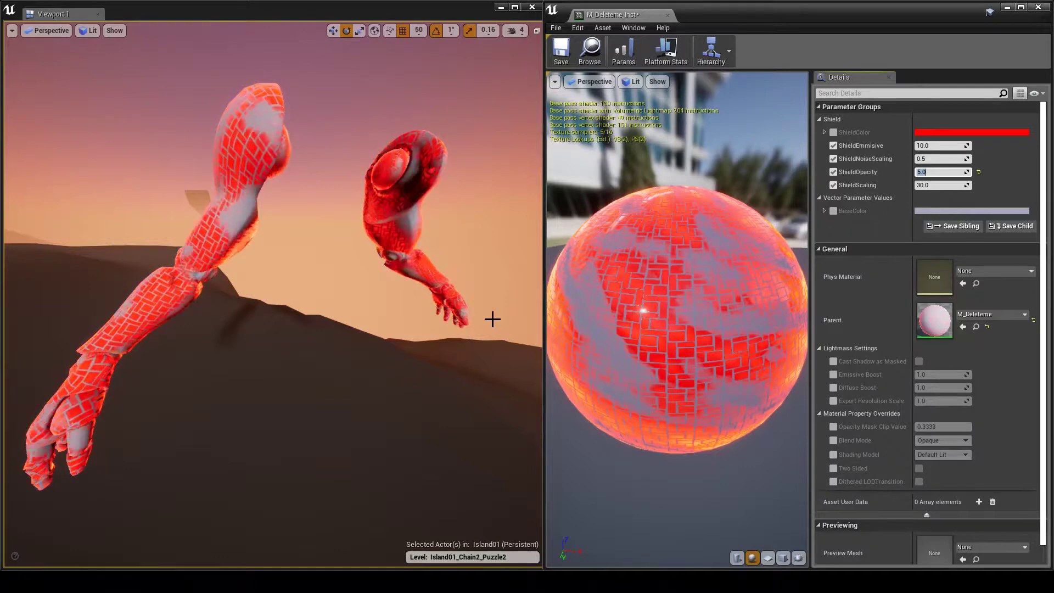
pyautogui.write('0')
pyautogui.press('Return')
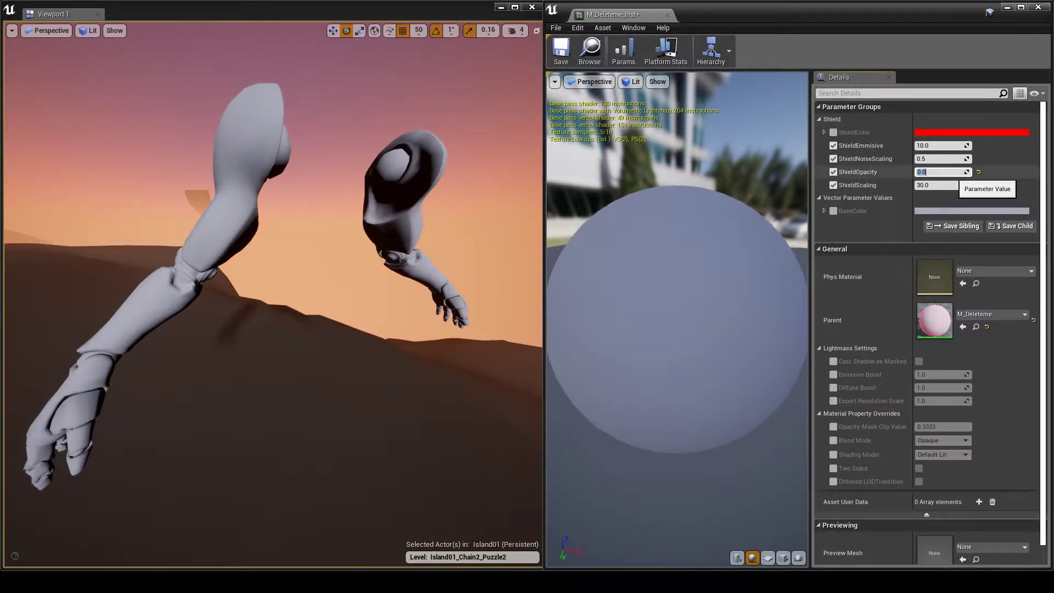
# Step: Set ShieldOpacity to 1, 2, then 3, orbiting the preview sphere to compare
pyautogui.write('1')
pyautogui.press('Return')
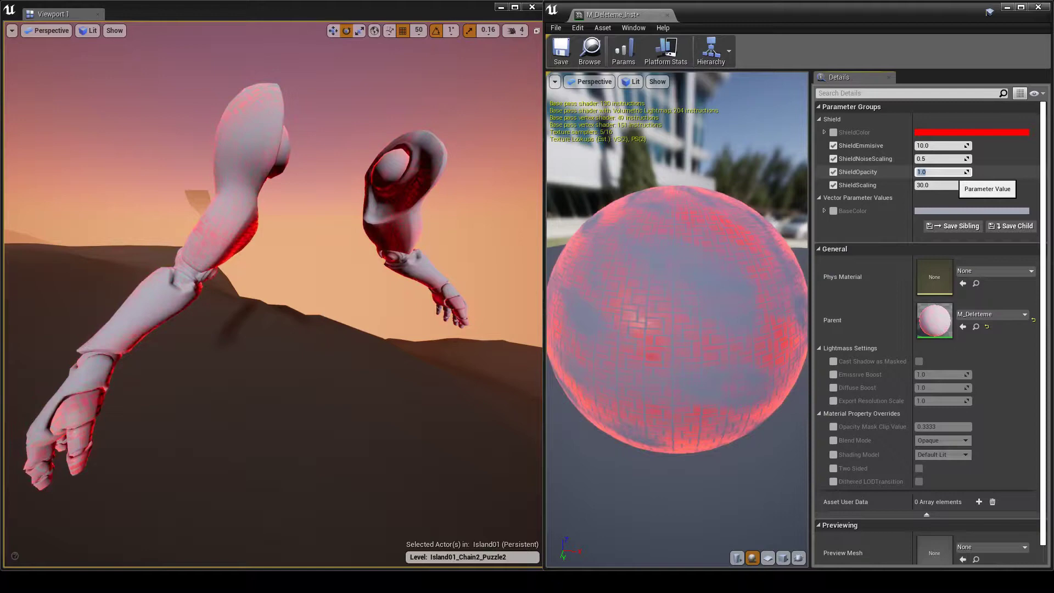
pyautogui.moveTo(648, 337); pyautogui.dragTo(728, 433)
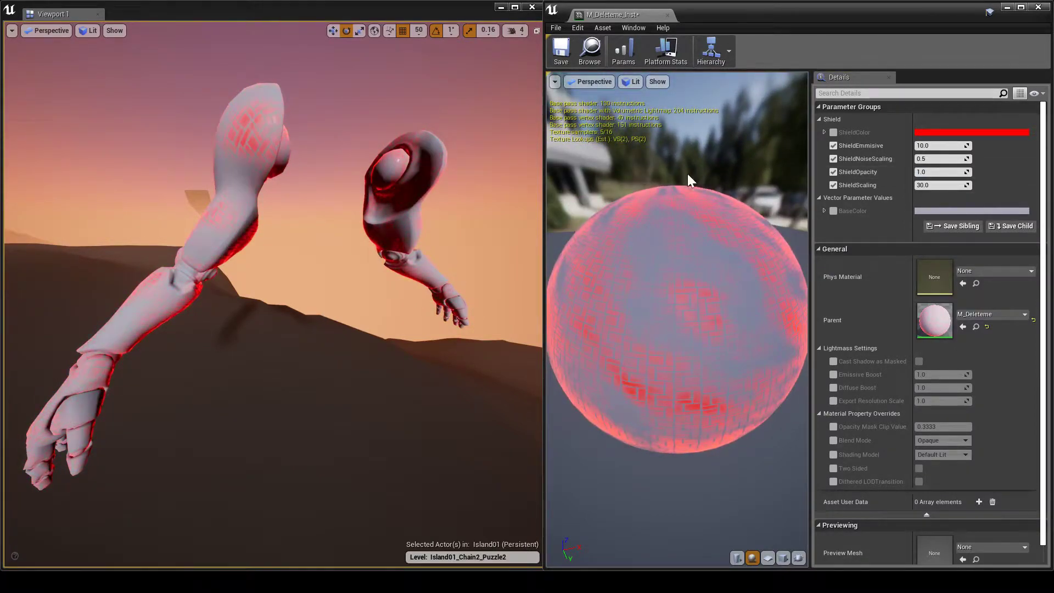
pyautogui.click(933, 172)
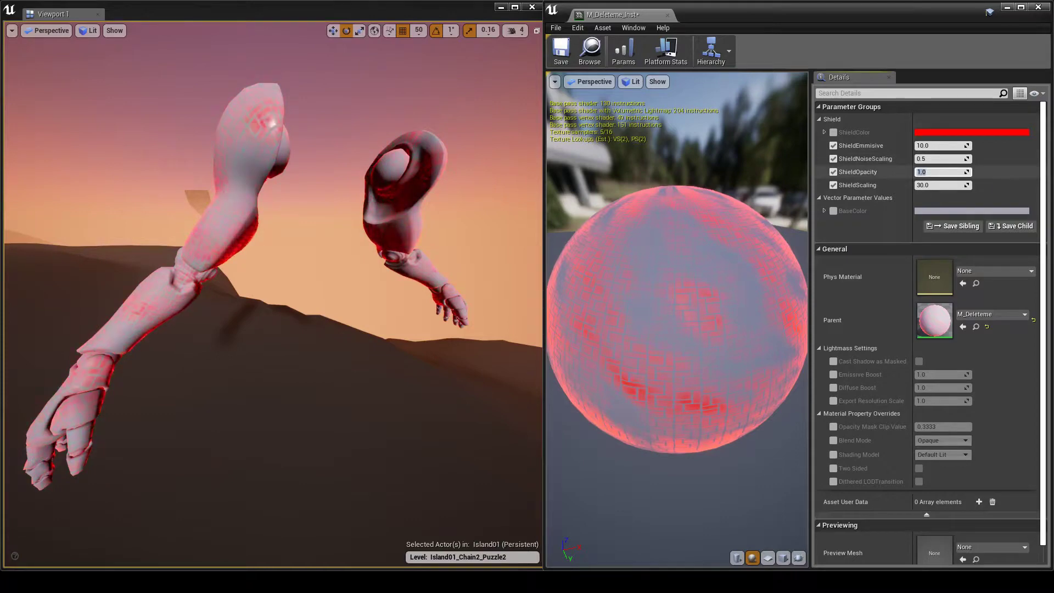
pyautogui.write('2')
pyautogui.press('Return')
pyautogui.write('3')
pyautogui.press('Return')
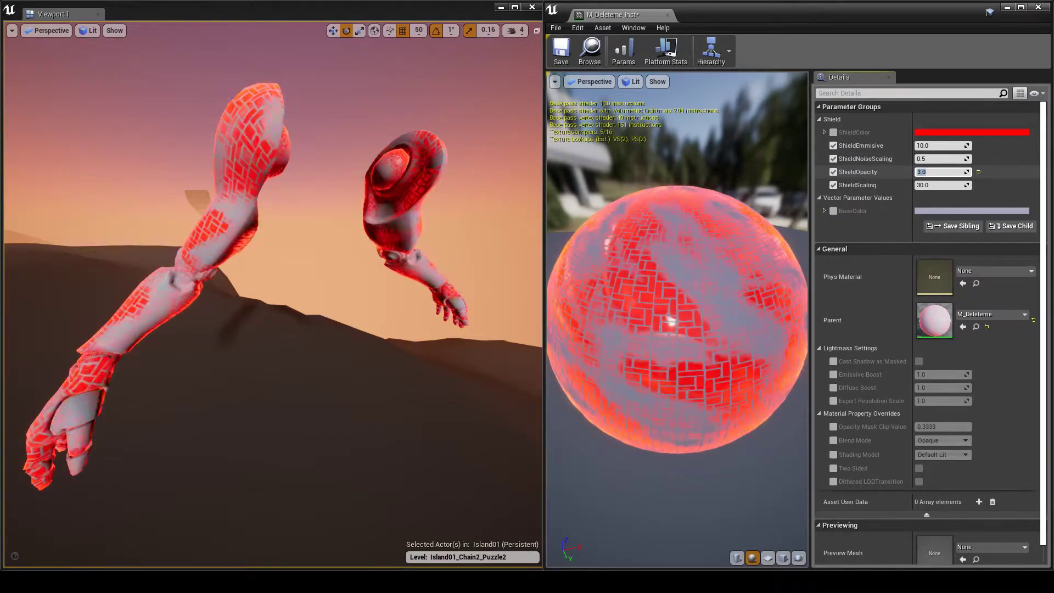
# Step: Raise ShieldOpacity through 5, 10 and 50 up to 100 for a bright orange glow
pyautogui.write('5')
pyautogui.press('Return')
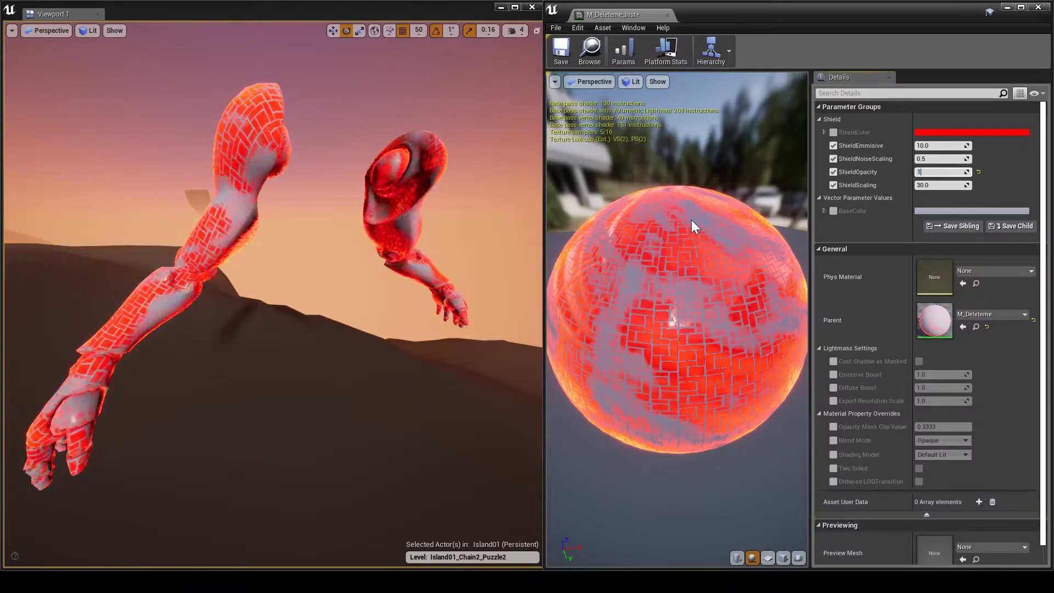
pyautogui.write('0')
pyautogui.press('Return')
pyautogui.write('50')
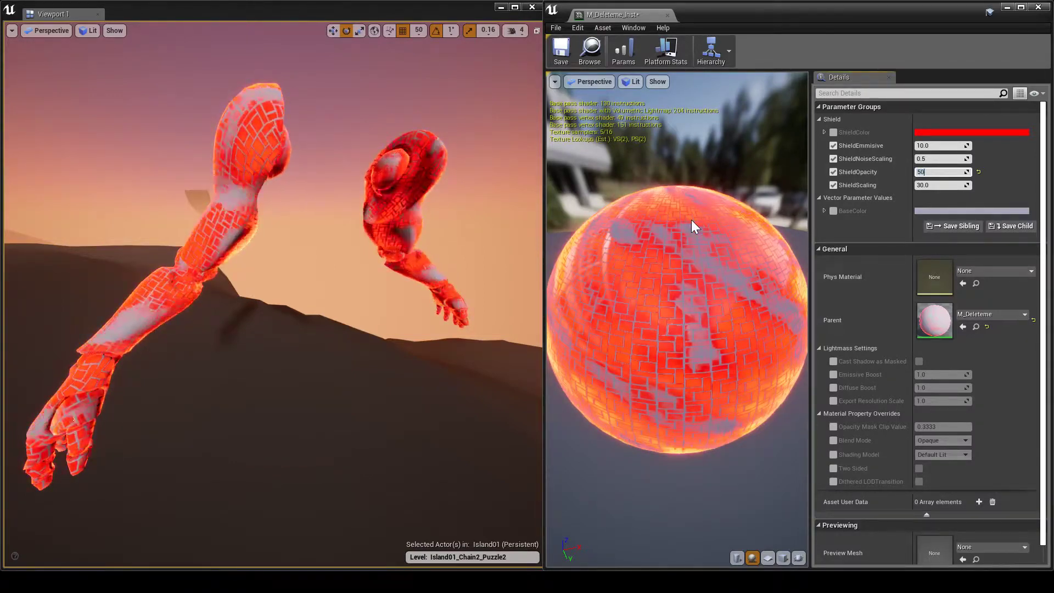
pyautogui.press('Return')
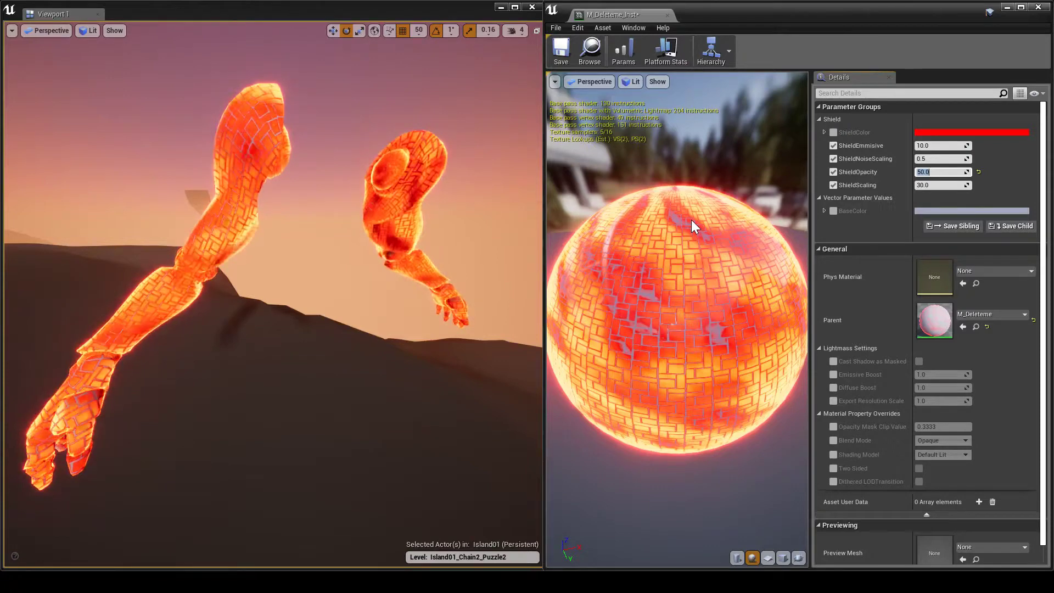
pyautogui.click(956, 171)
pyautogui.write('100')
pyautogui.press('Return')
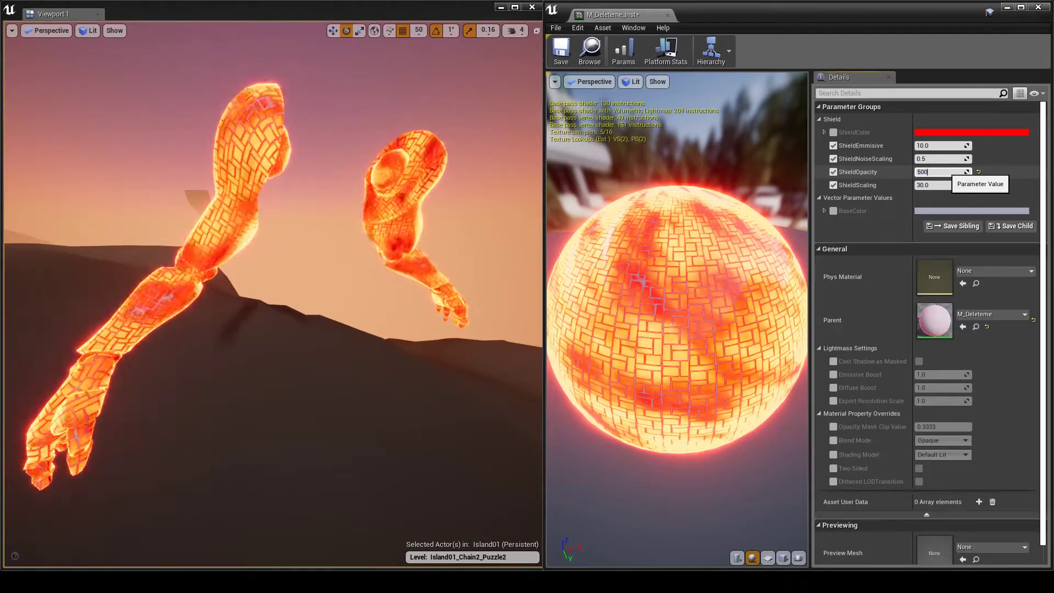
# Step: Test extreme ShieldOpacity values: 500, 1000, 5000, 10000 and 100000
pyautogui.write('500')
pyautogui.press('Return')
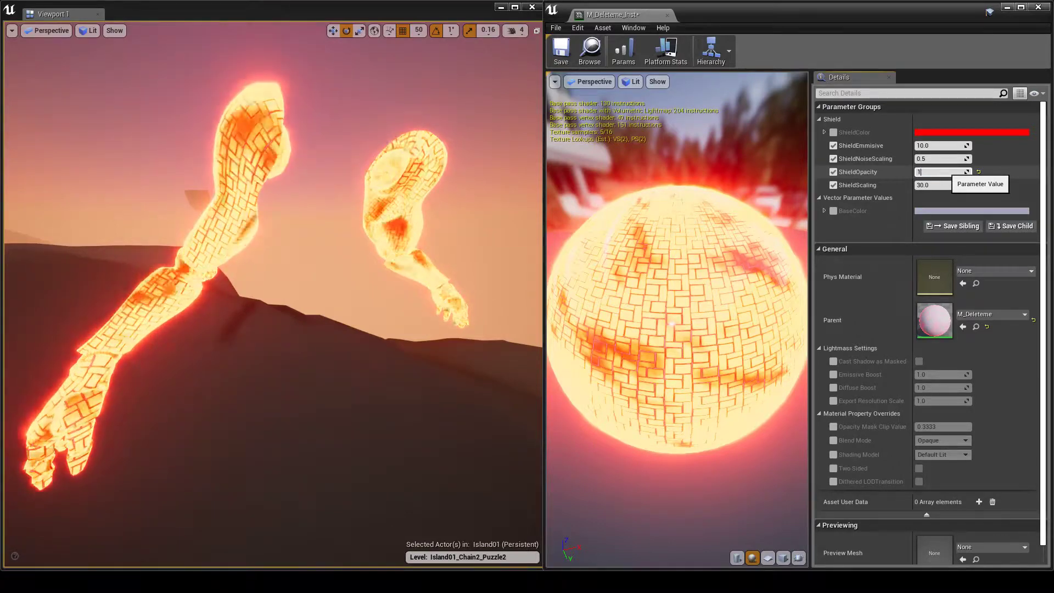
pyautogui.write('1000')
pyautogui.press('Return')
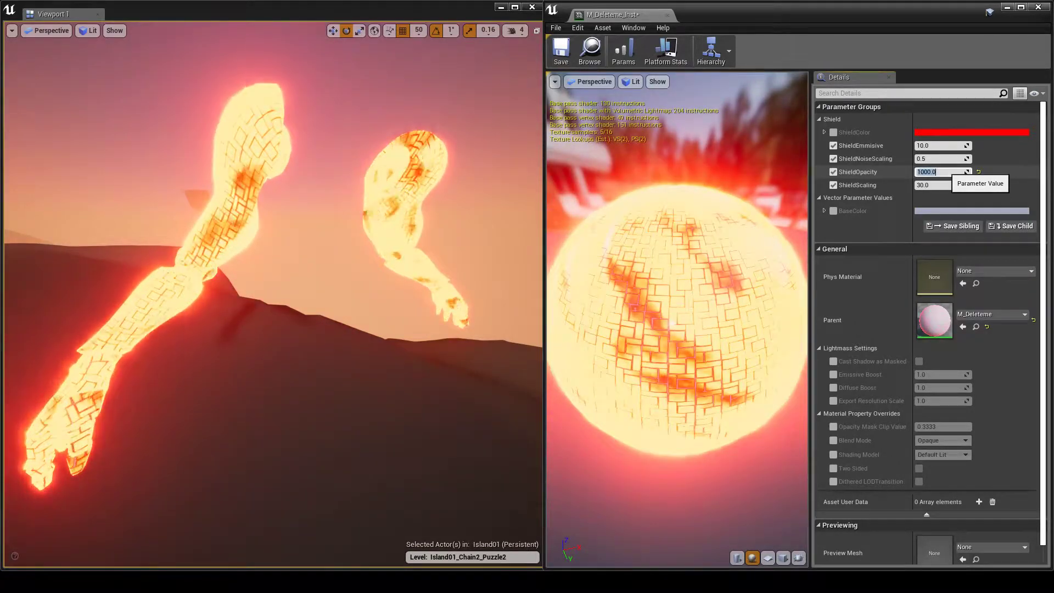
pyautogui.write('5000')
pyautogui.press('Return')
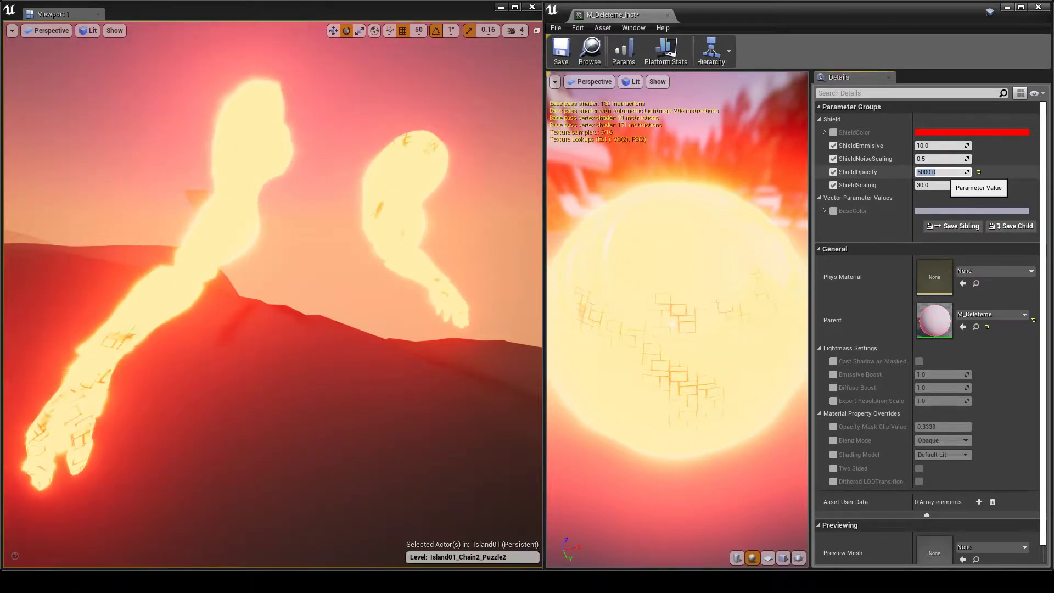
pyautogui.write('10000')
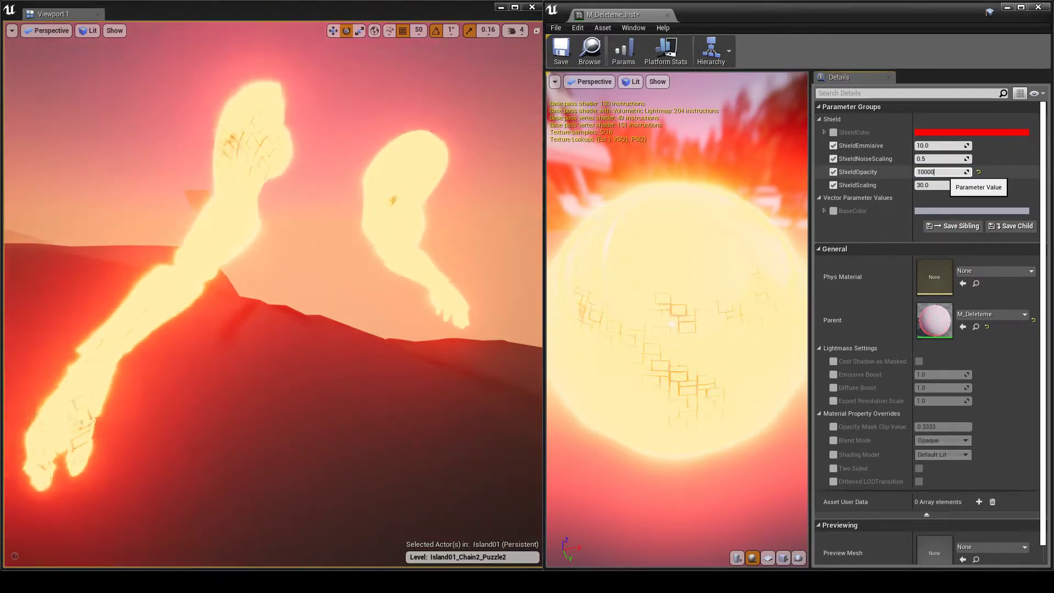
pyautogui.press('Return')
pyautogui.write('100000')
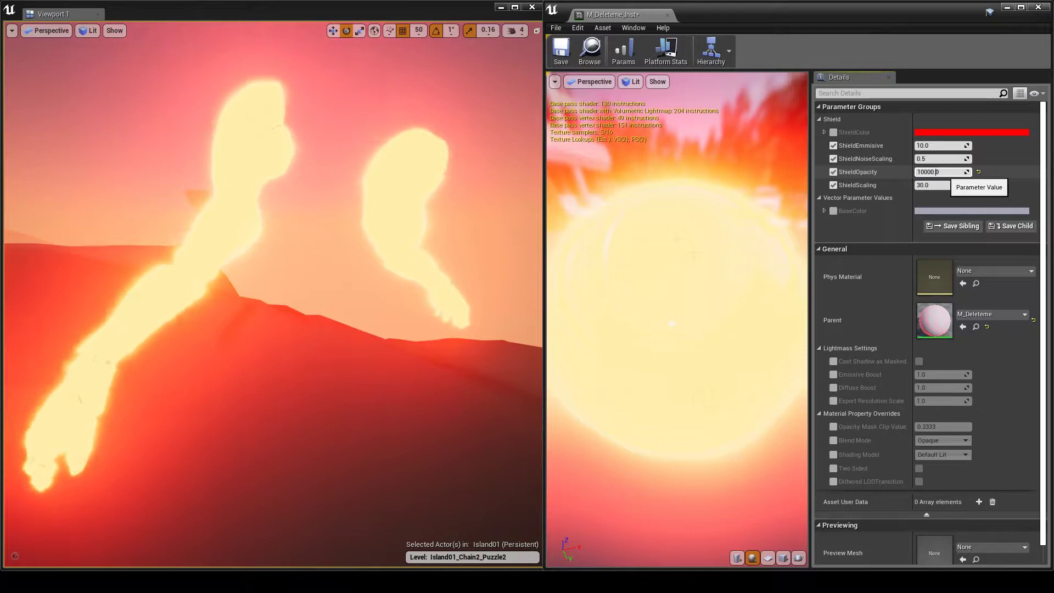
pyautogui.press('Return')
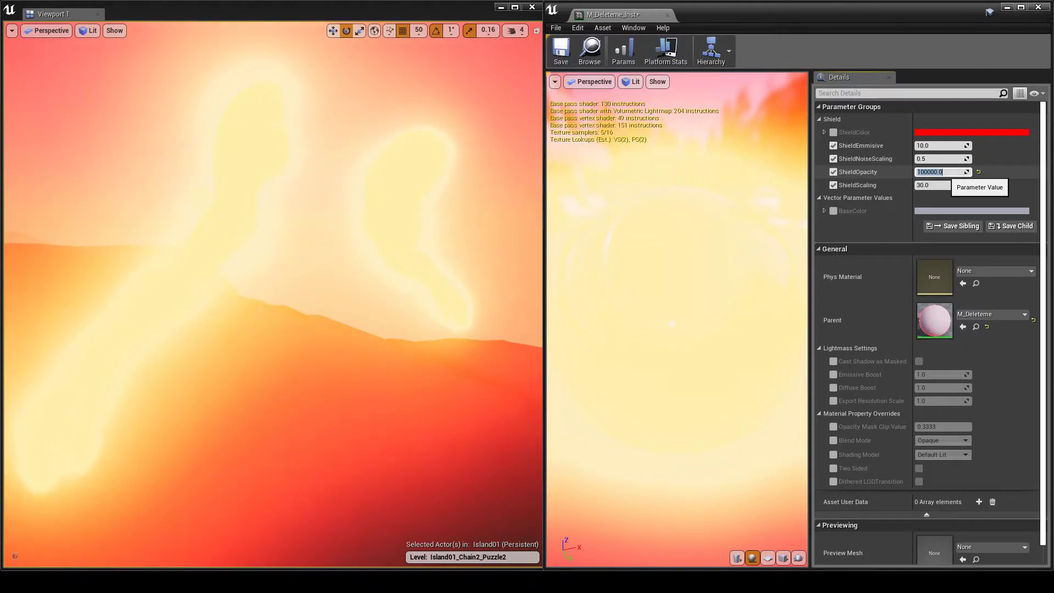
# Step: Bring ShieldOpacity back down to 5, then settle it at 30
pyautogui.write('5')
pyautogui.press('Return')
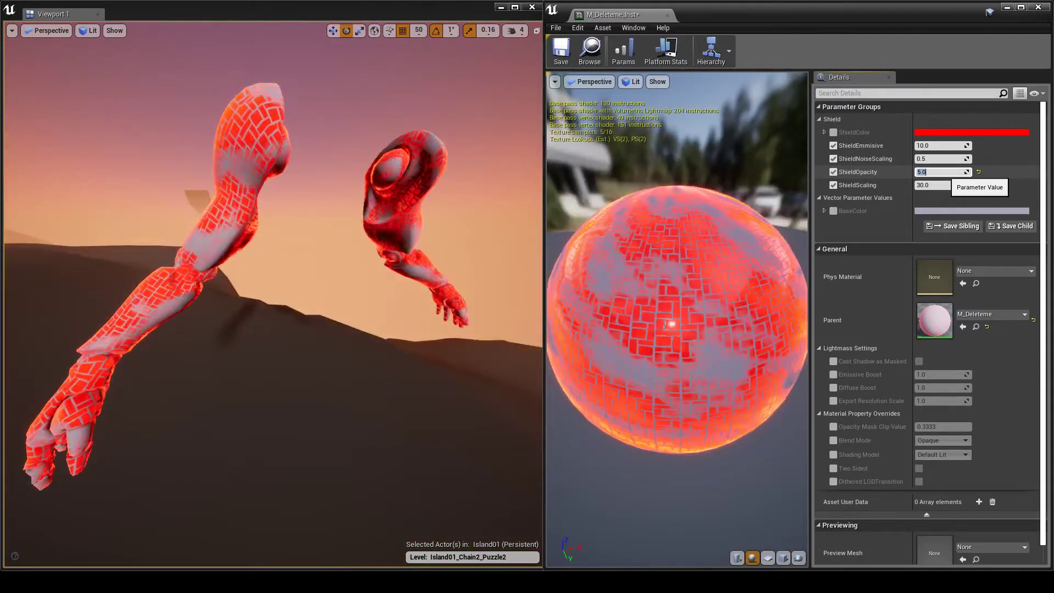
pyautogui.write('10.030.0')
pyautogui.press('Return')
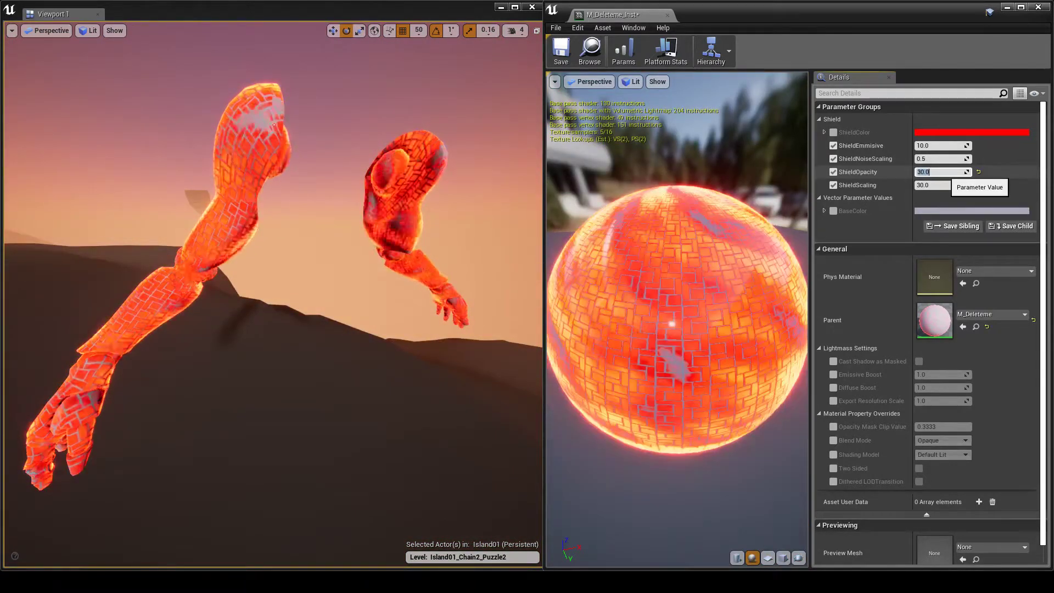